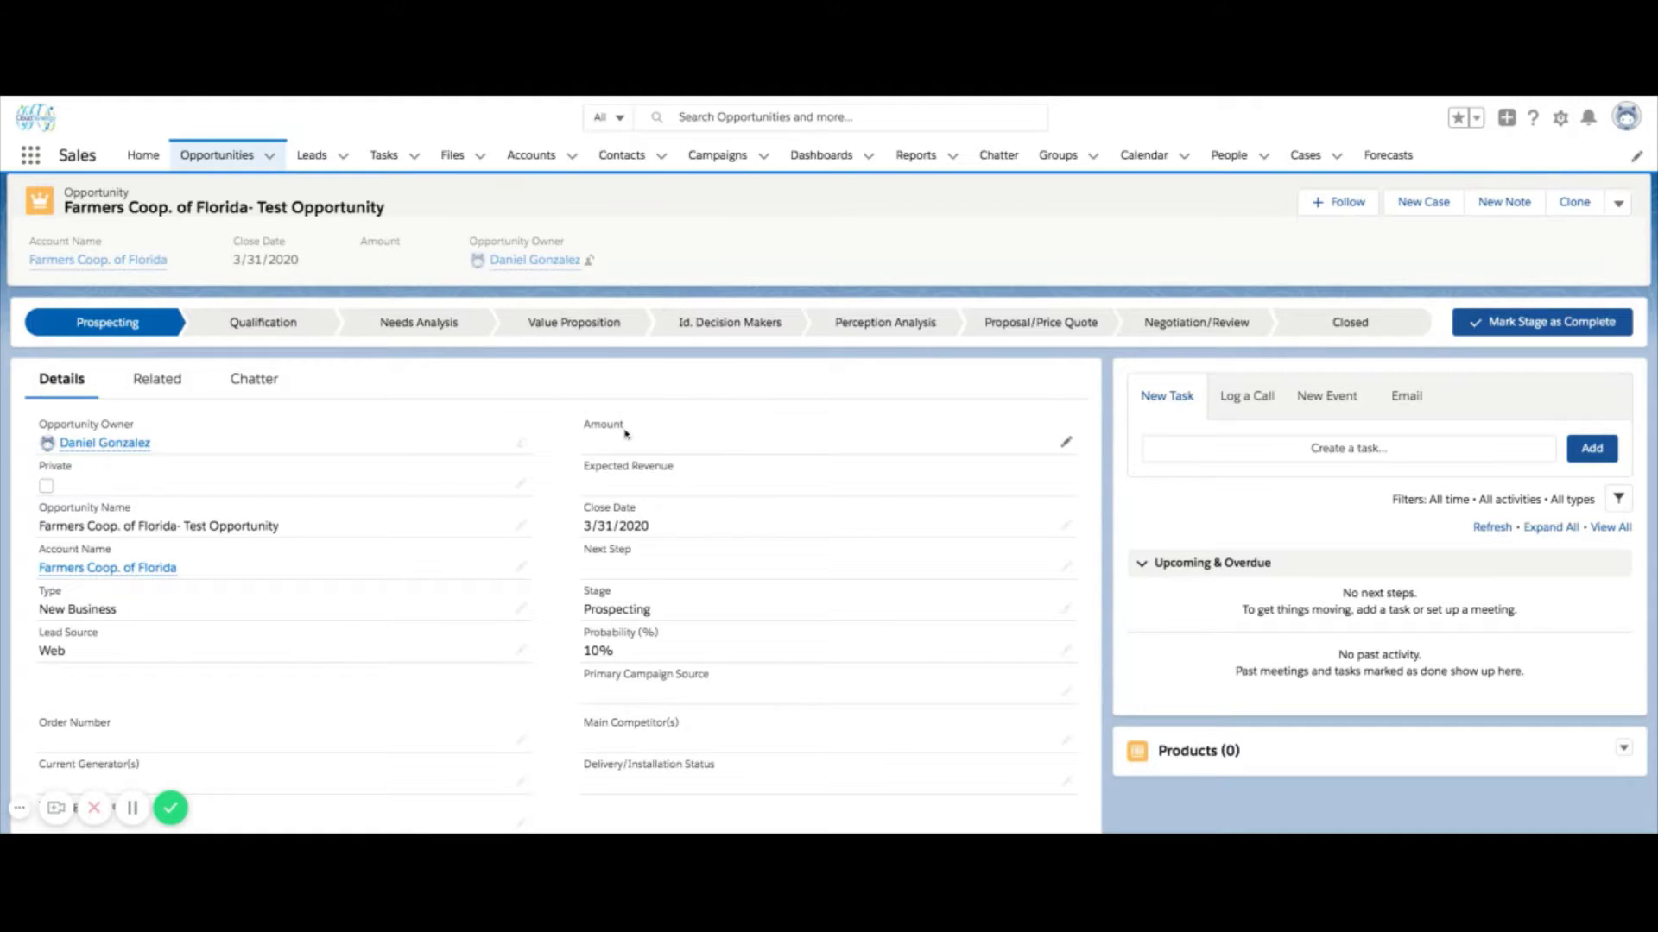
- Briefly inspect the opportunity's Amount field without changing it, pointing out its label
click(1066, 444)
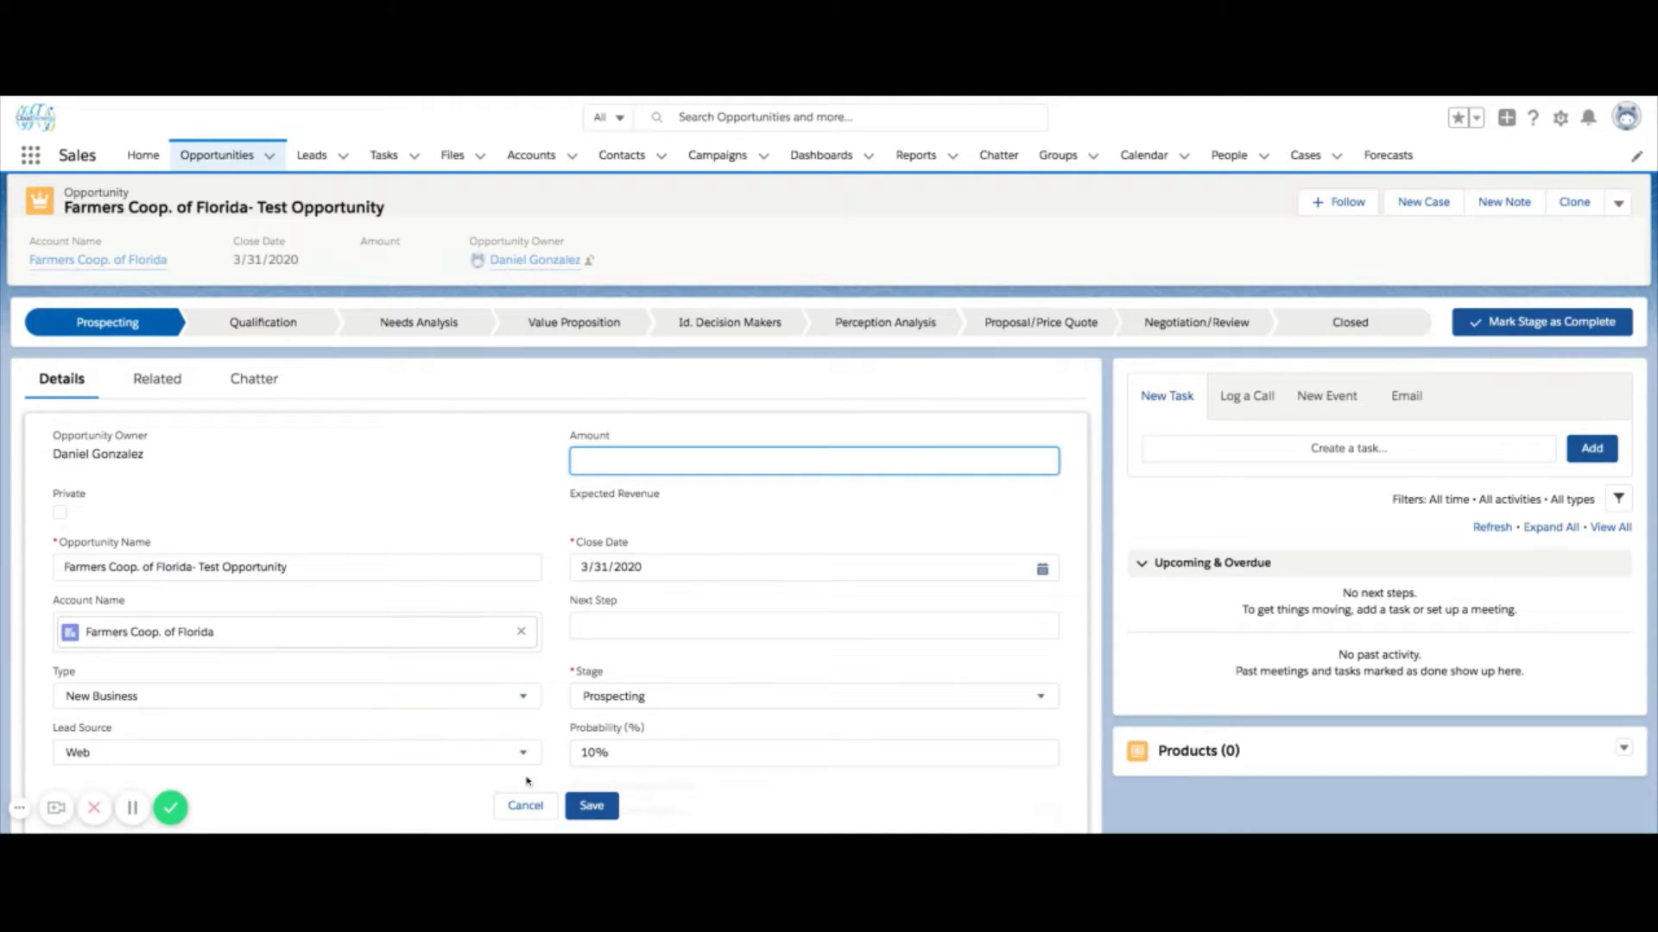
click(522, 807)
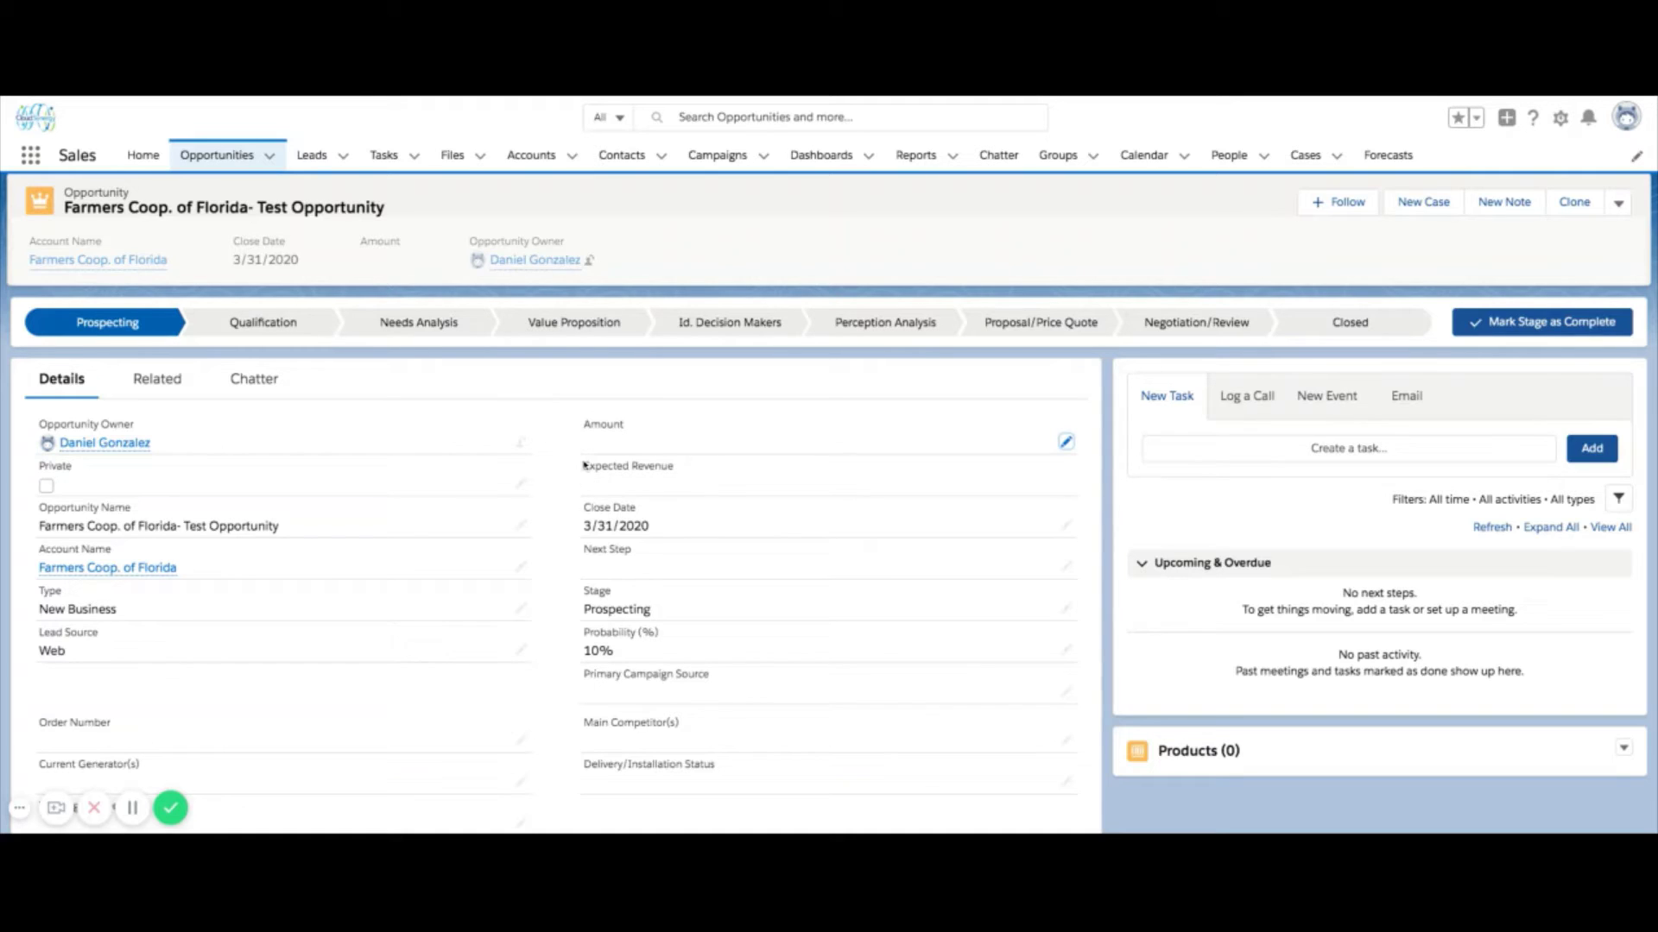
drag(583, 435, 628, 425)
click(590, 450)
- Add Products and select GenWatt Diesel 10kW and Installation: Portable (dropping SLA: Bronze)
click(1627, 750)
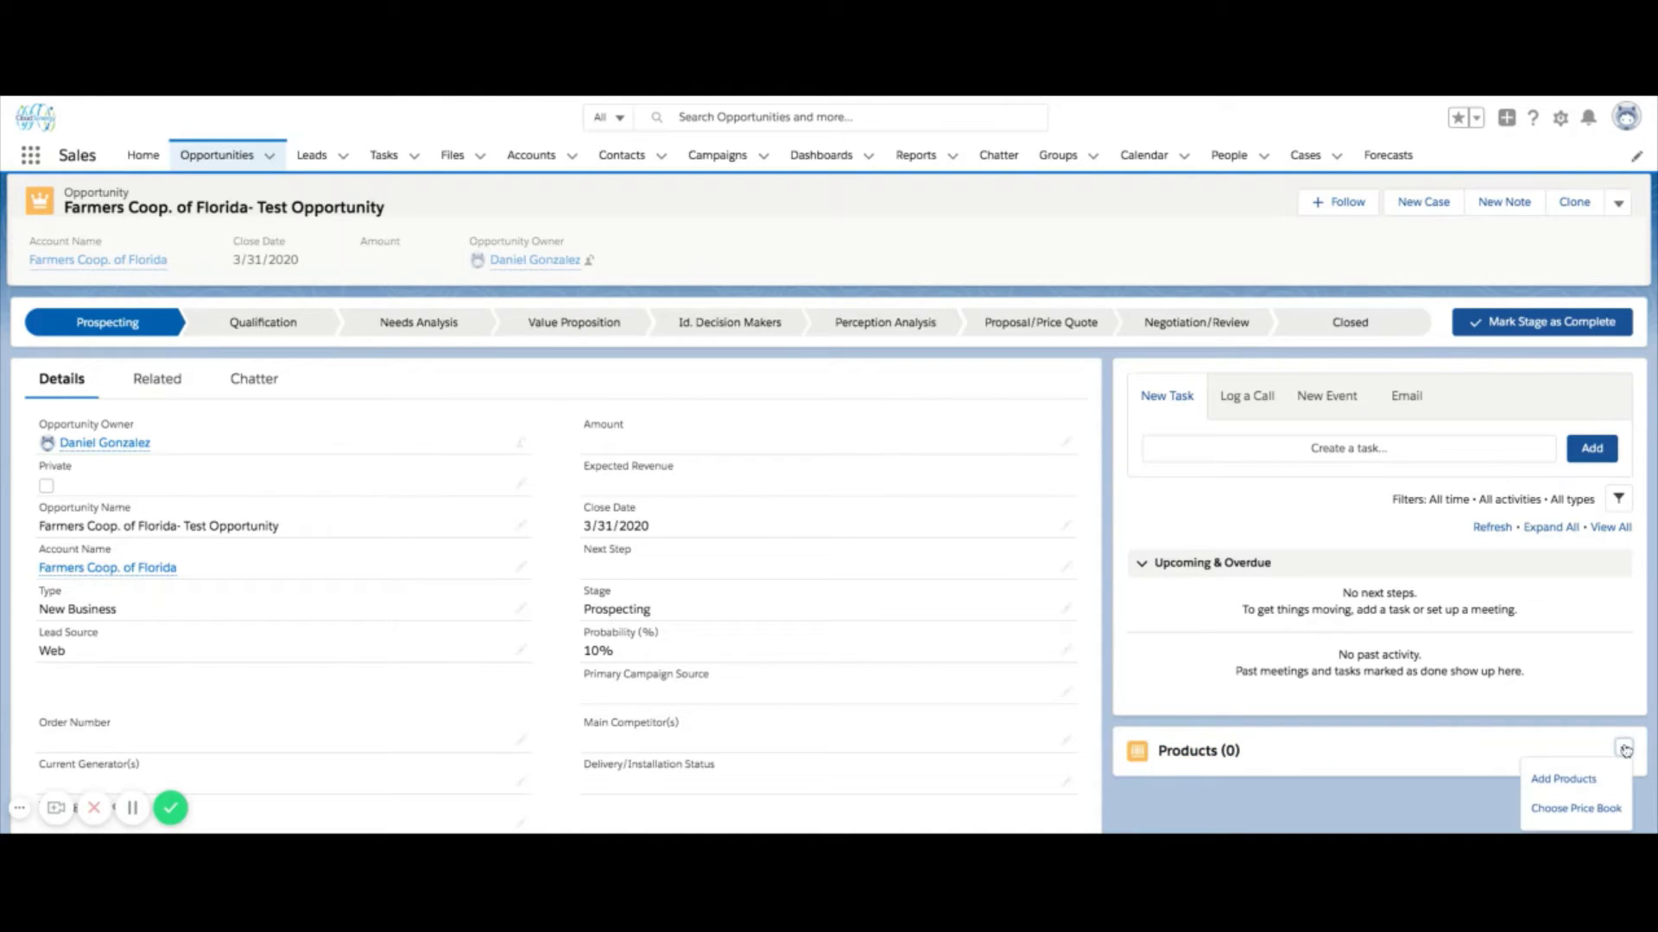
click(1565, 781)
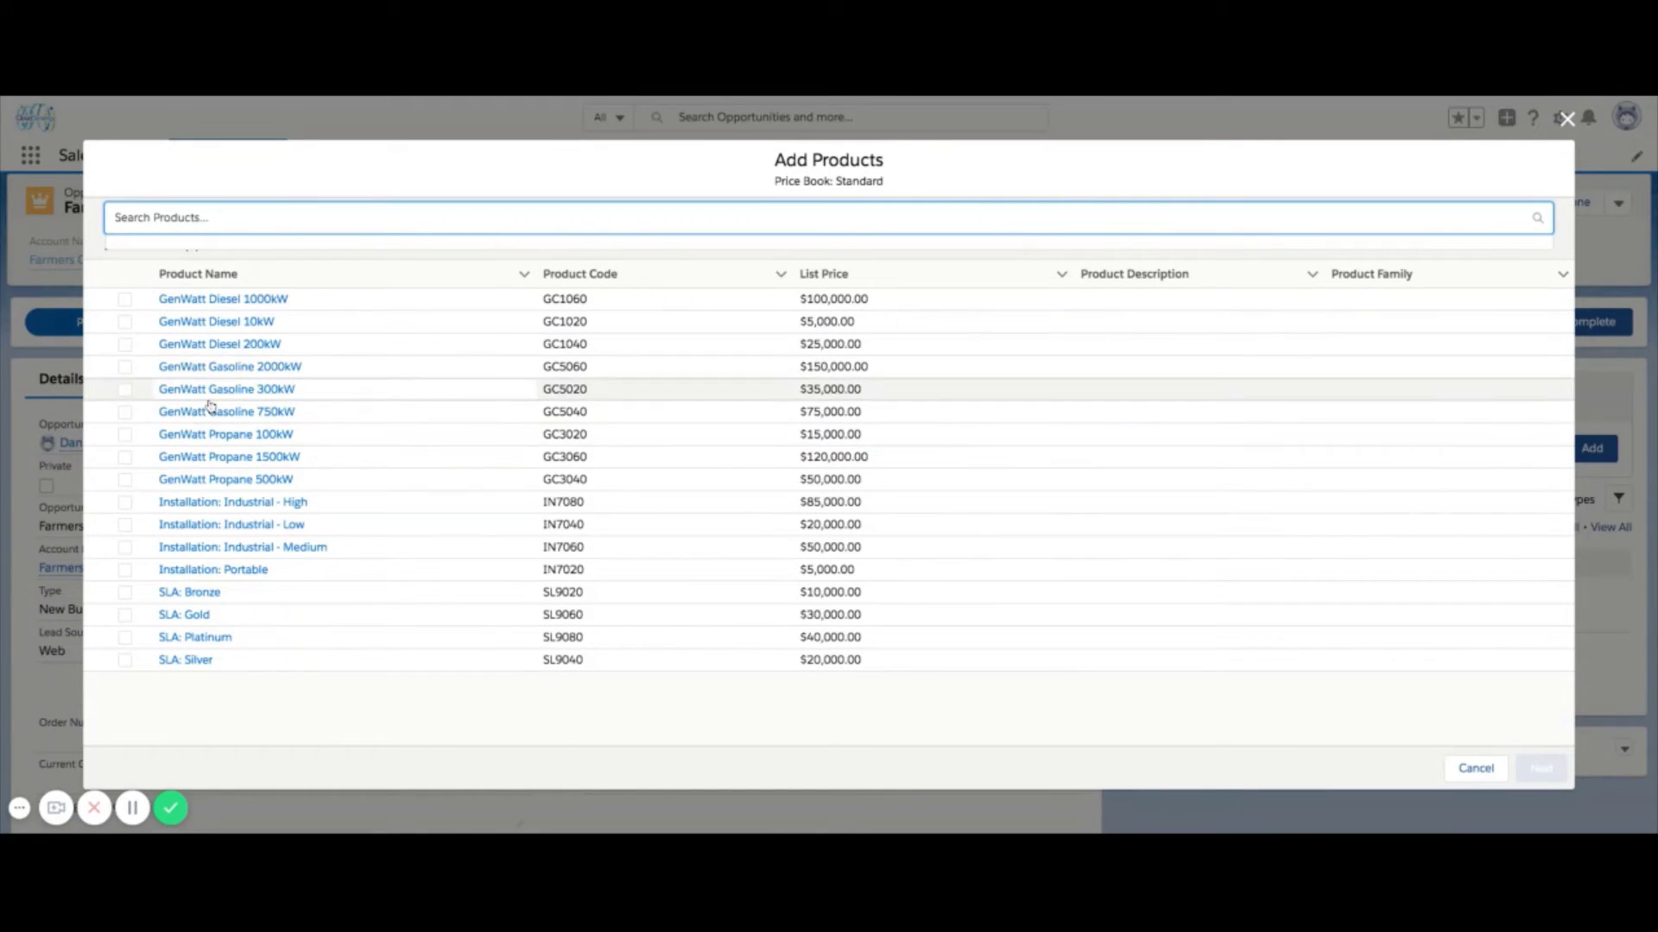
click(125, 322)
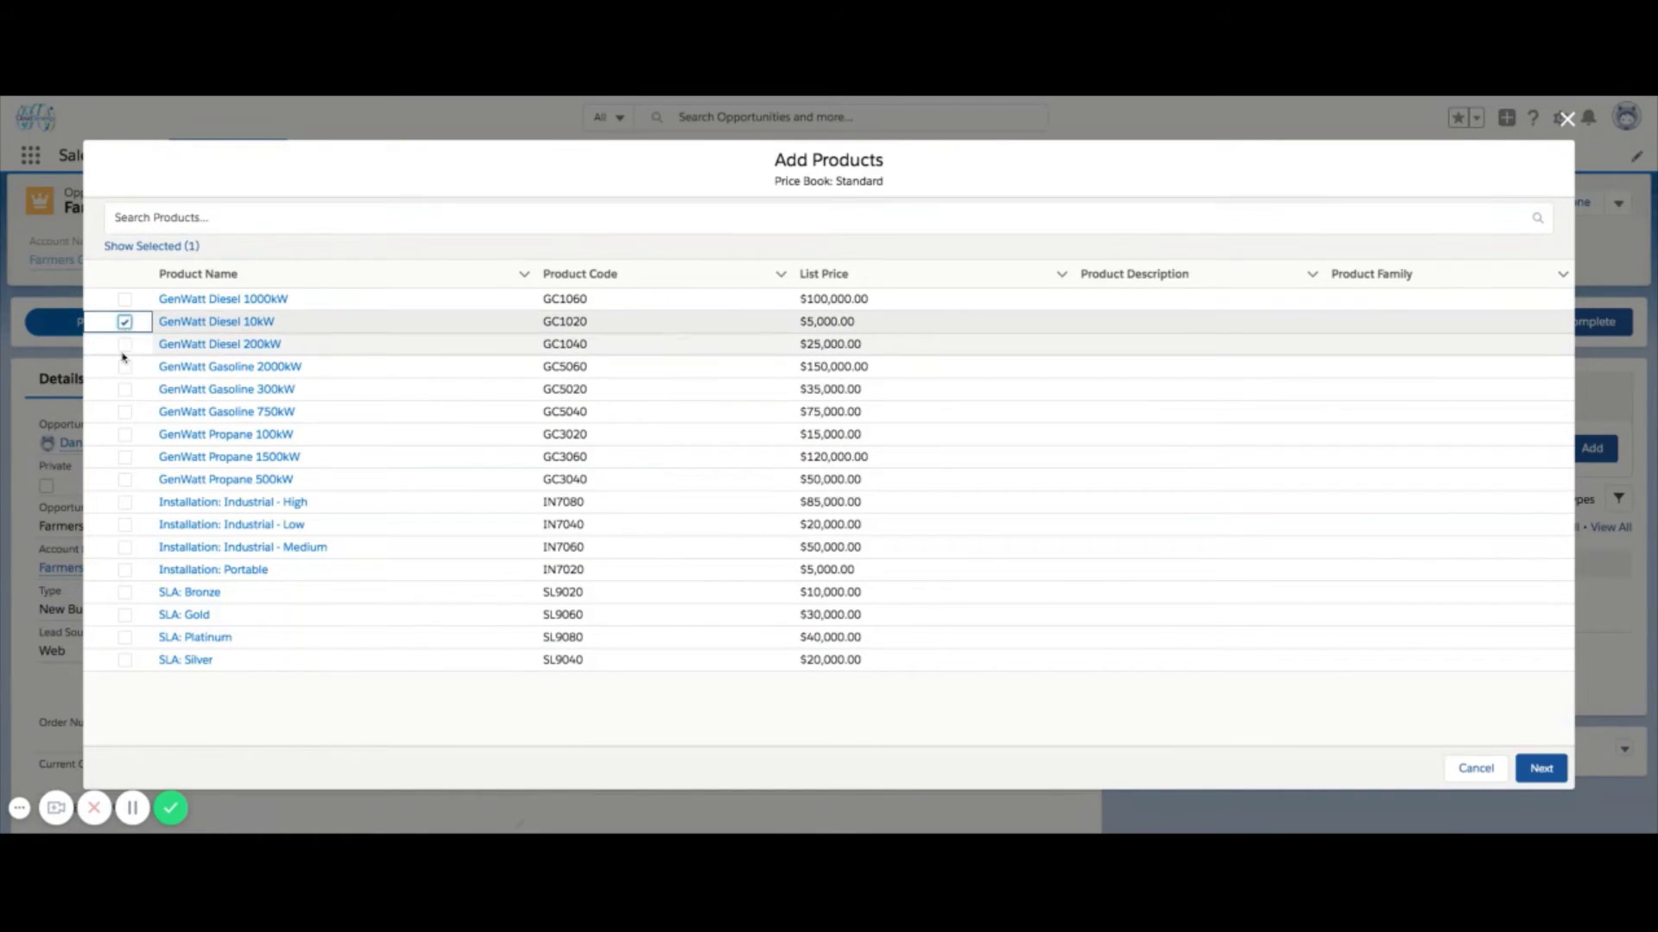
click(125, 592)
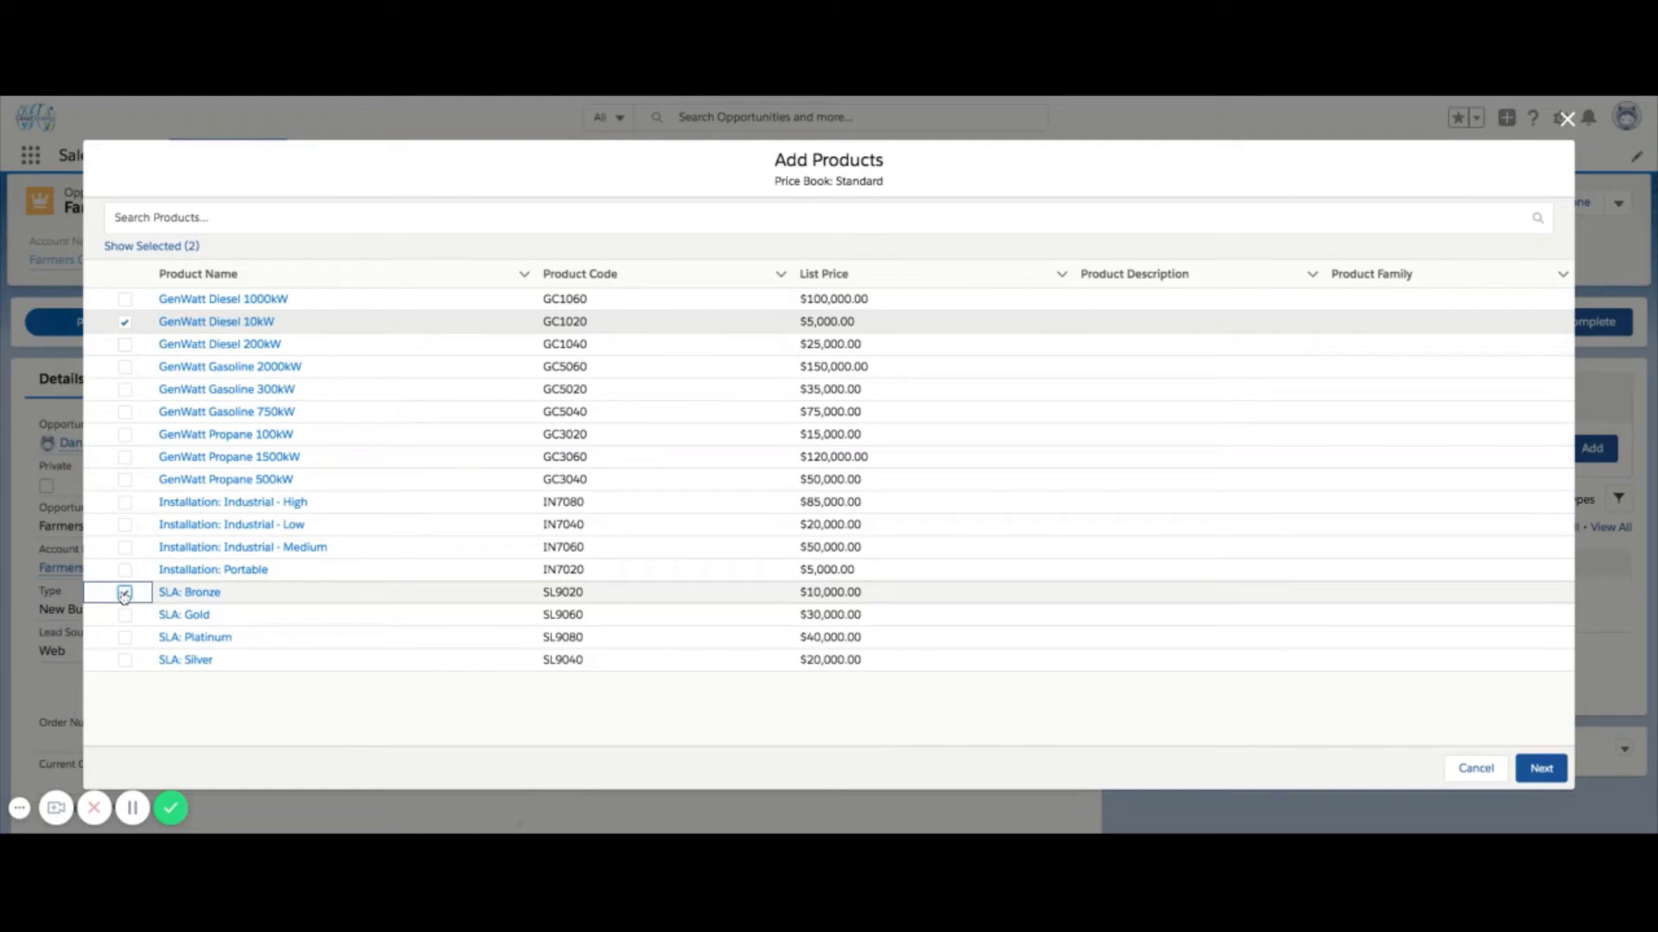
click(124, 570)
click(125, 592)
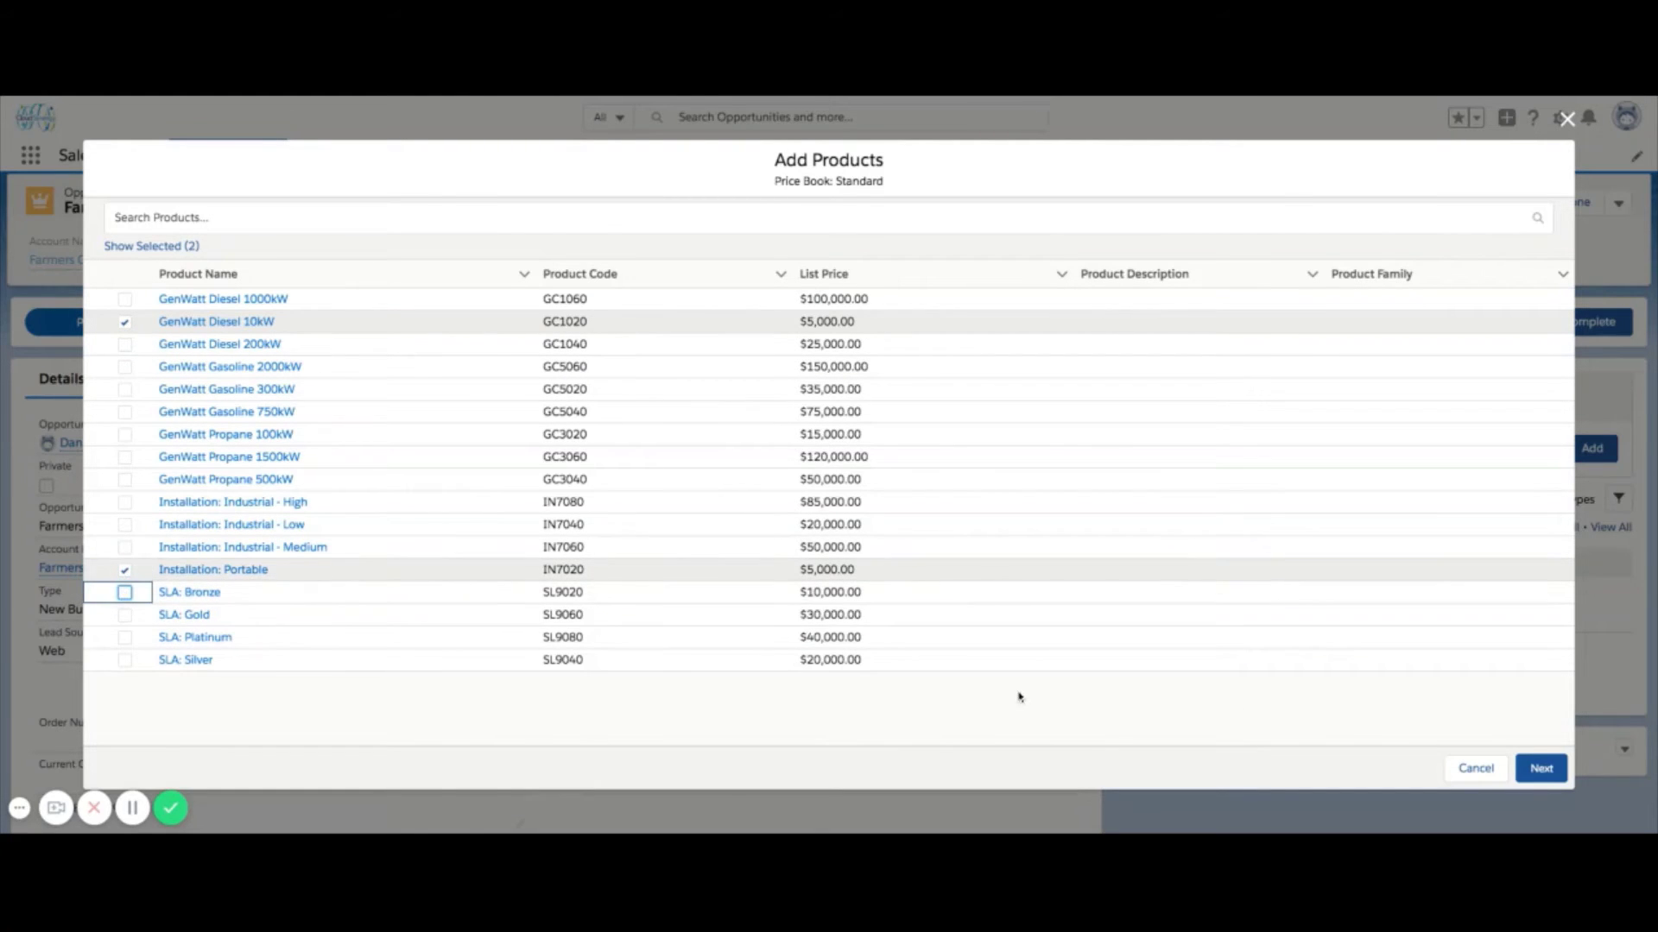
click(1541, 766)
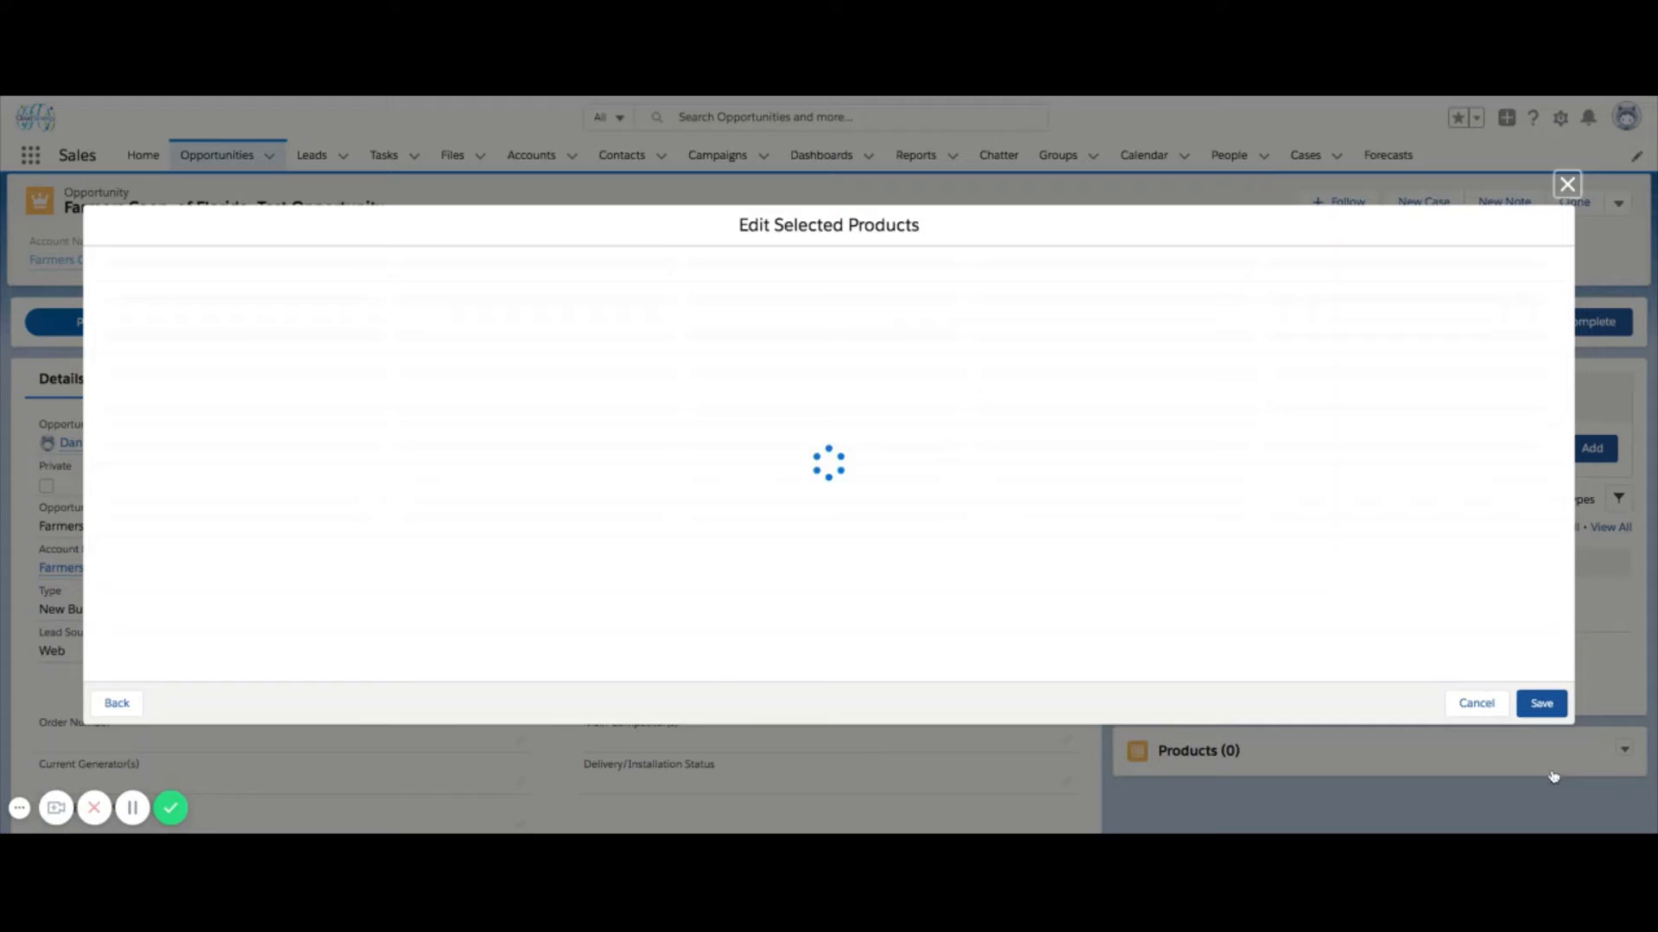
- Set quantities 2 for GenWatt Diesel 10kW and 1 for Installation: Portable, and save both lines
click(529, 287)
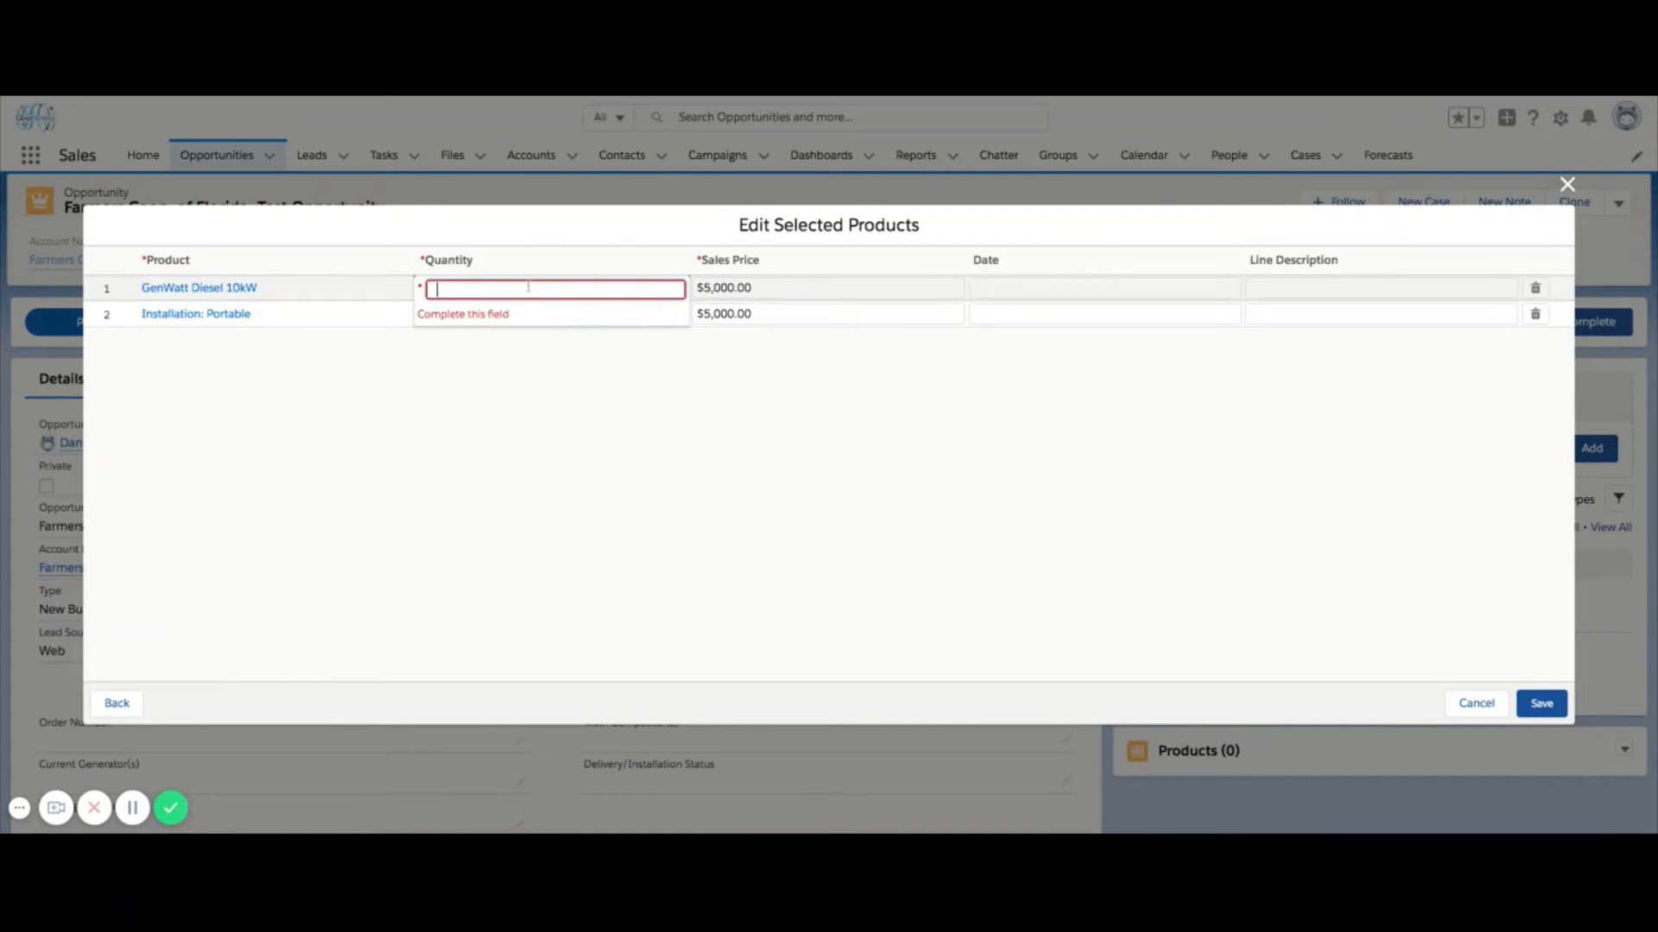
text(2)
click(530, 313)
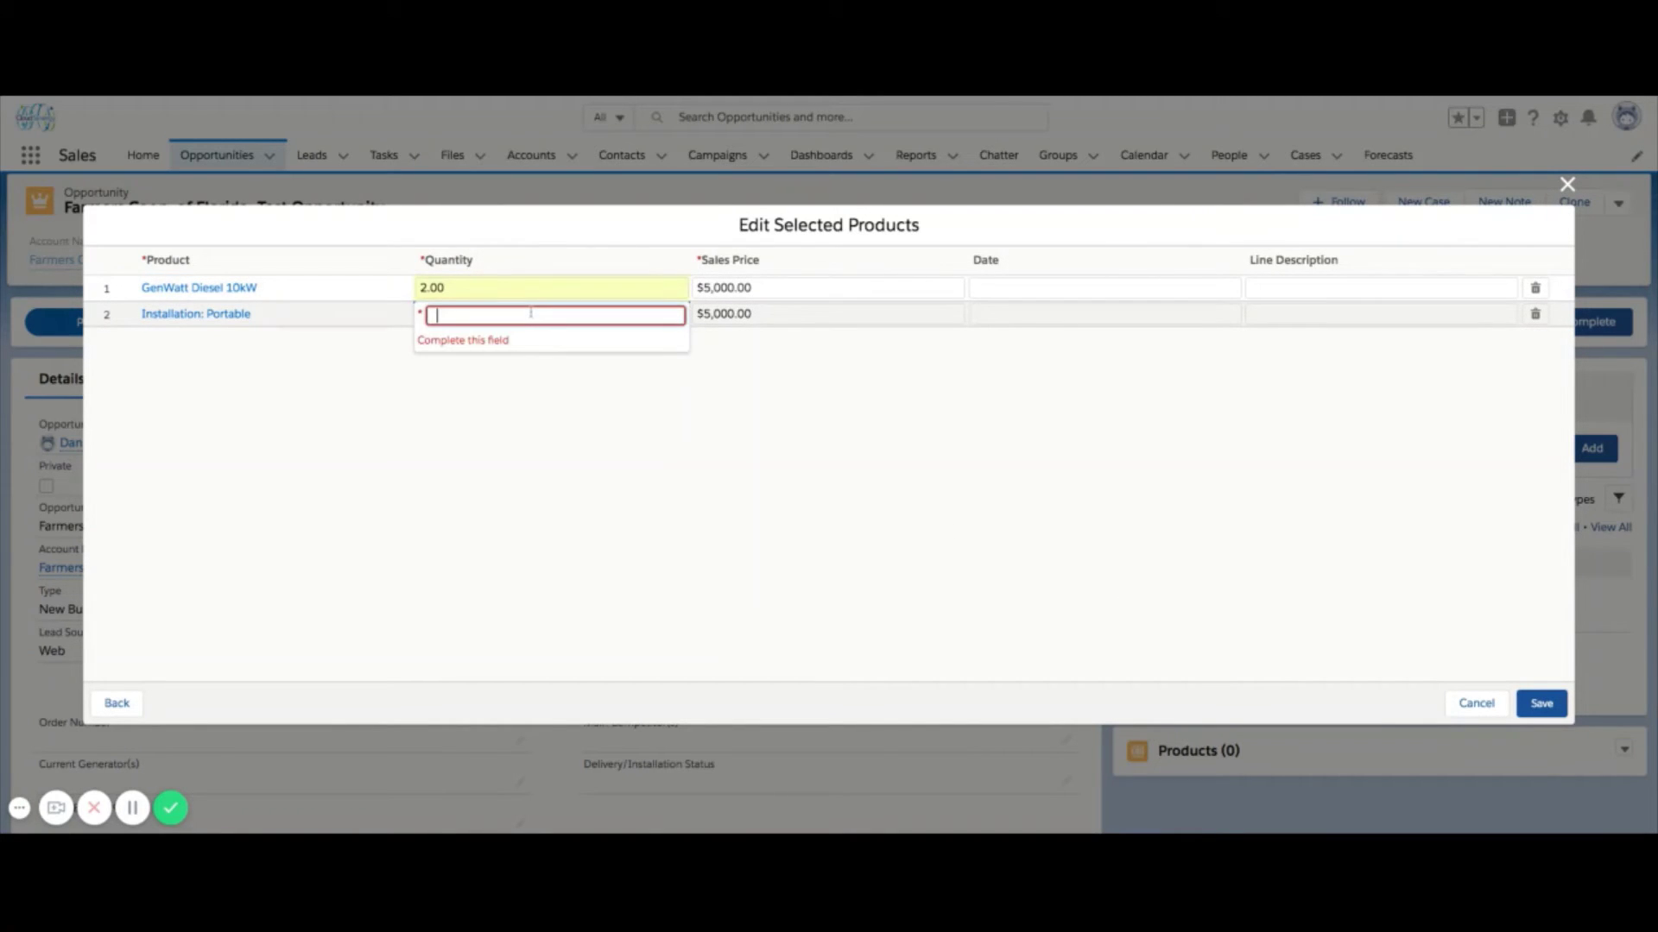
text(1)
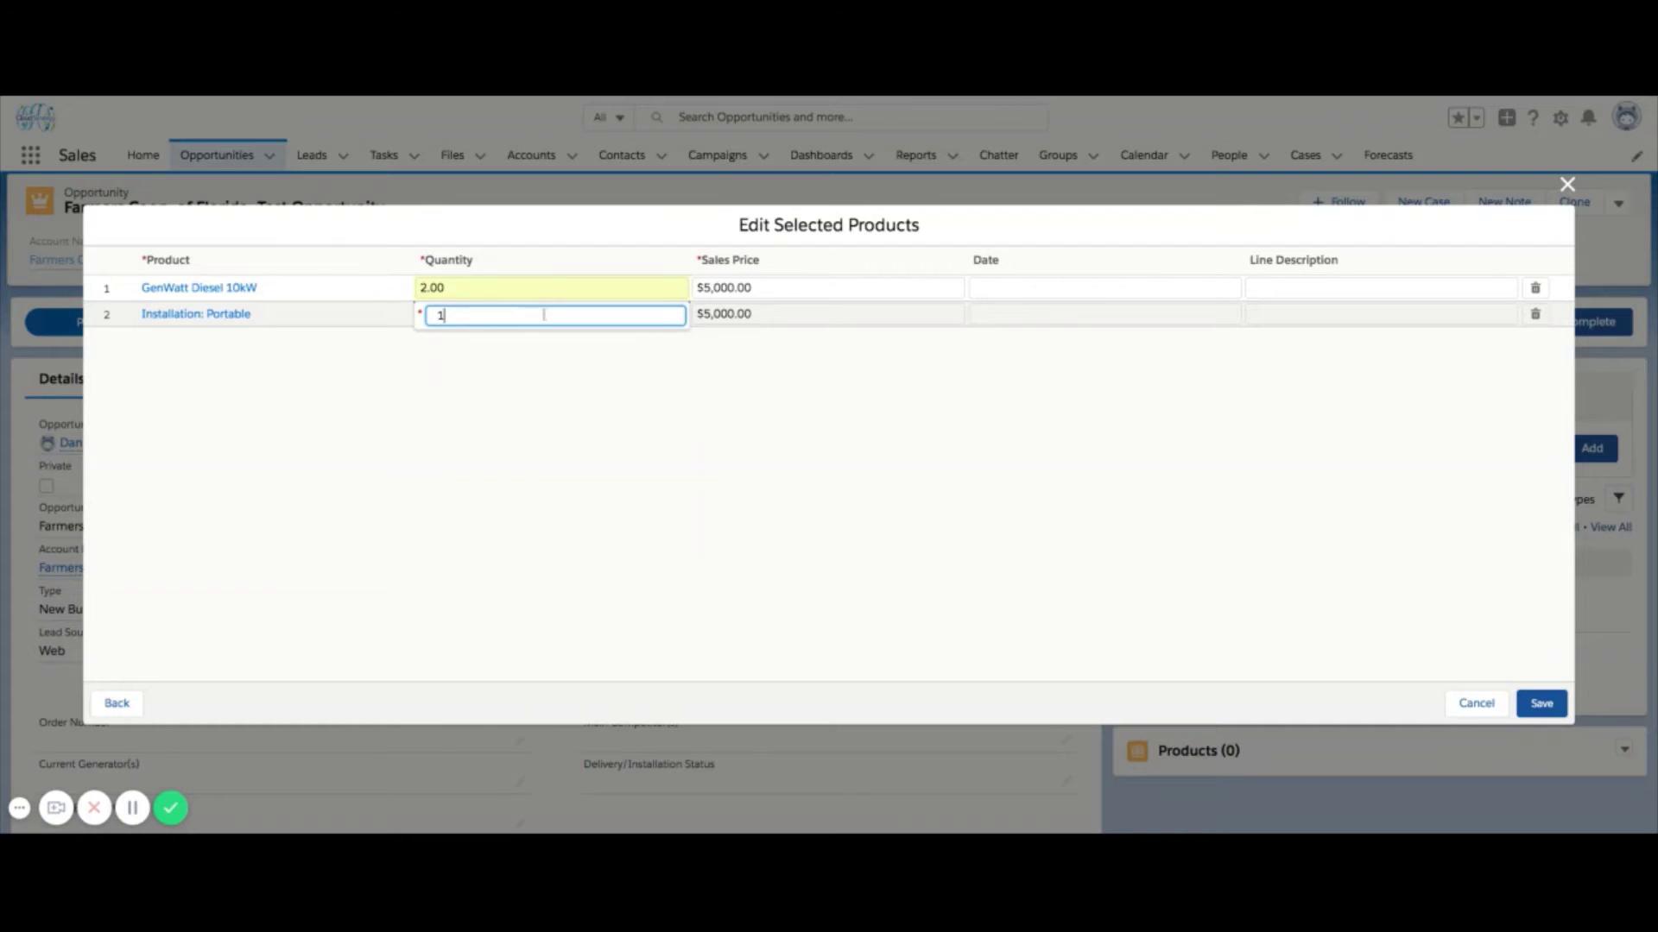
click(1542, 706)
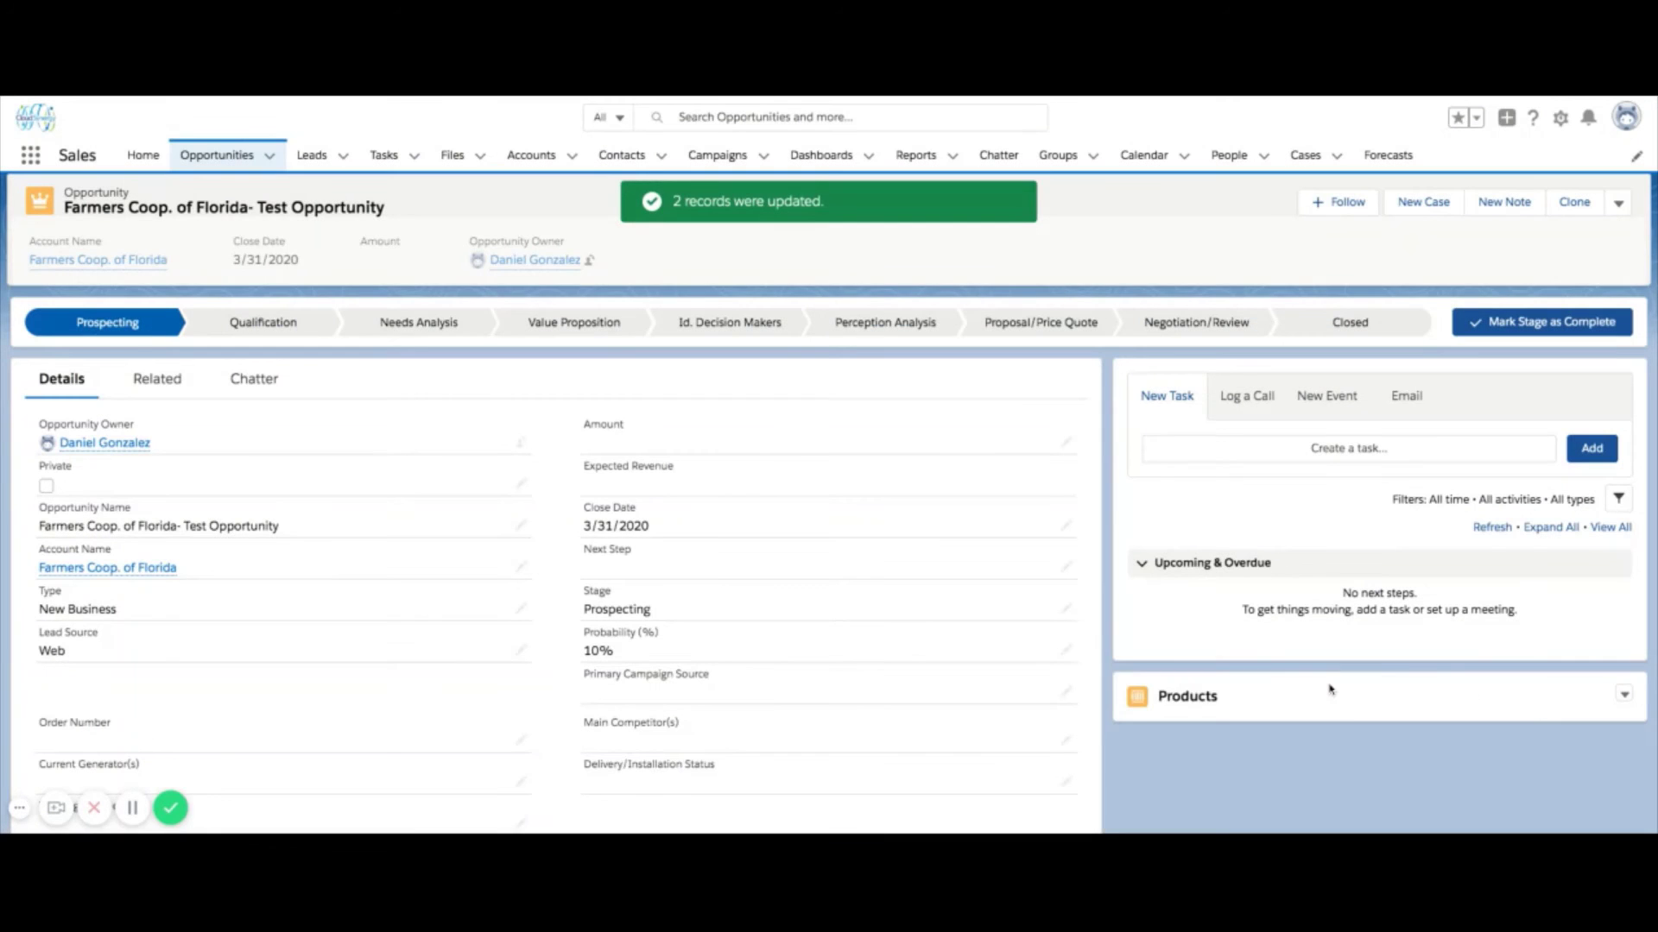
scroll(1228, 683, down, 3)
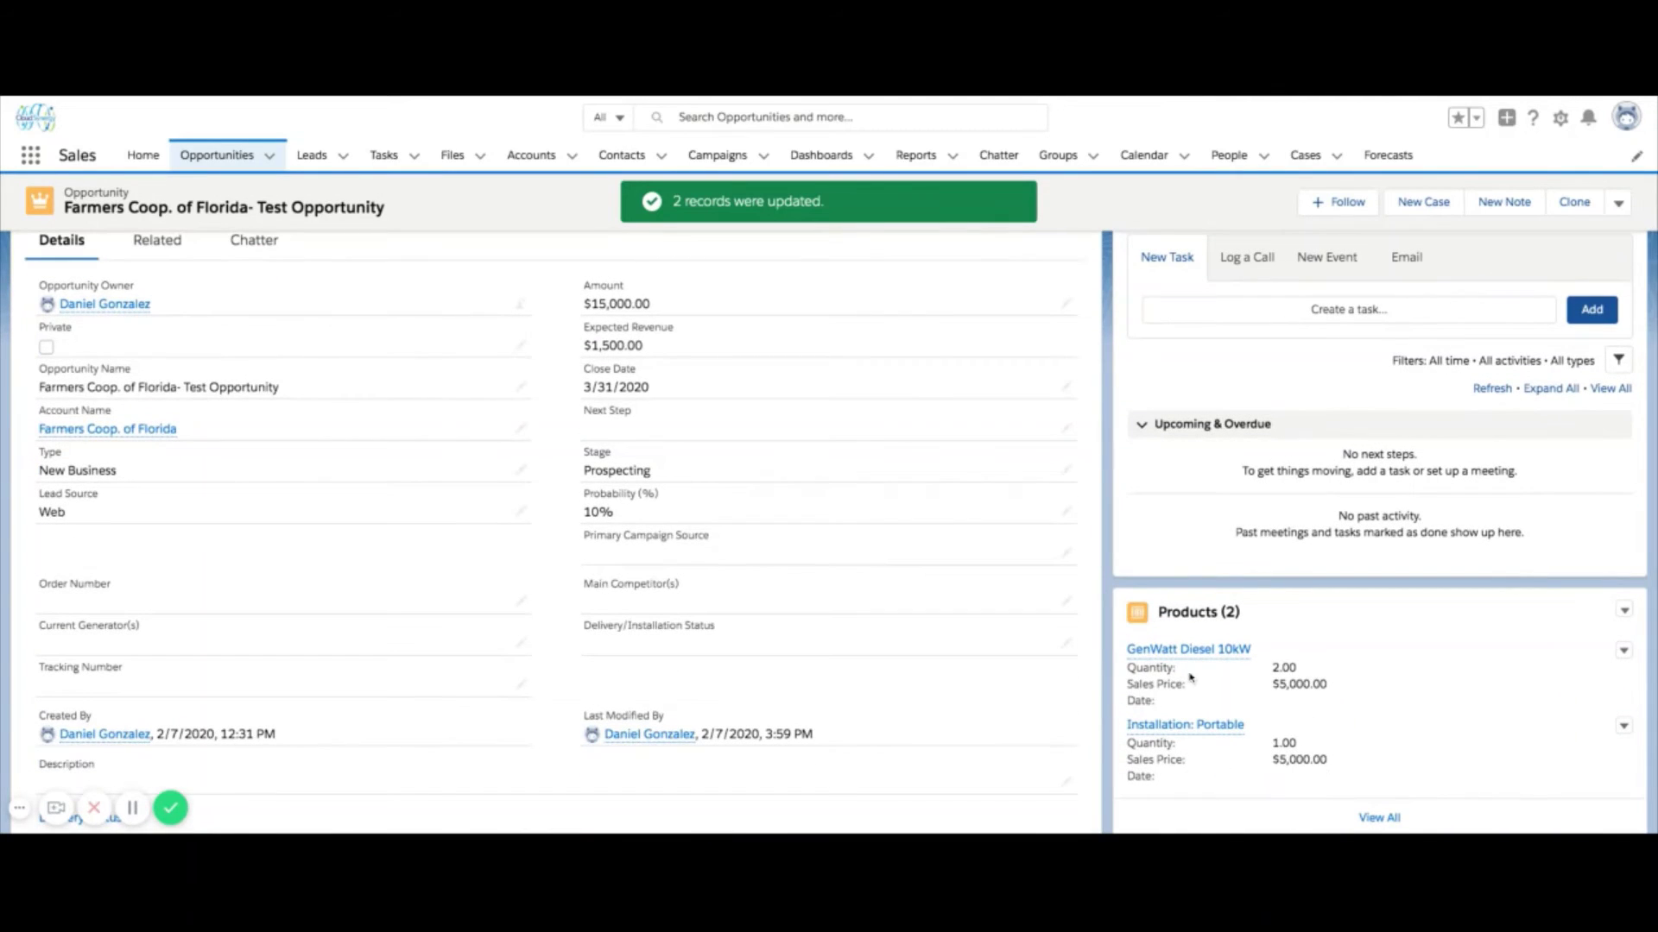
scroll(969, 579, up, 2)
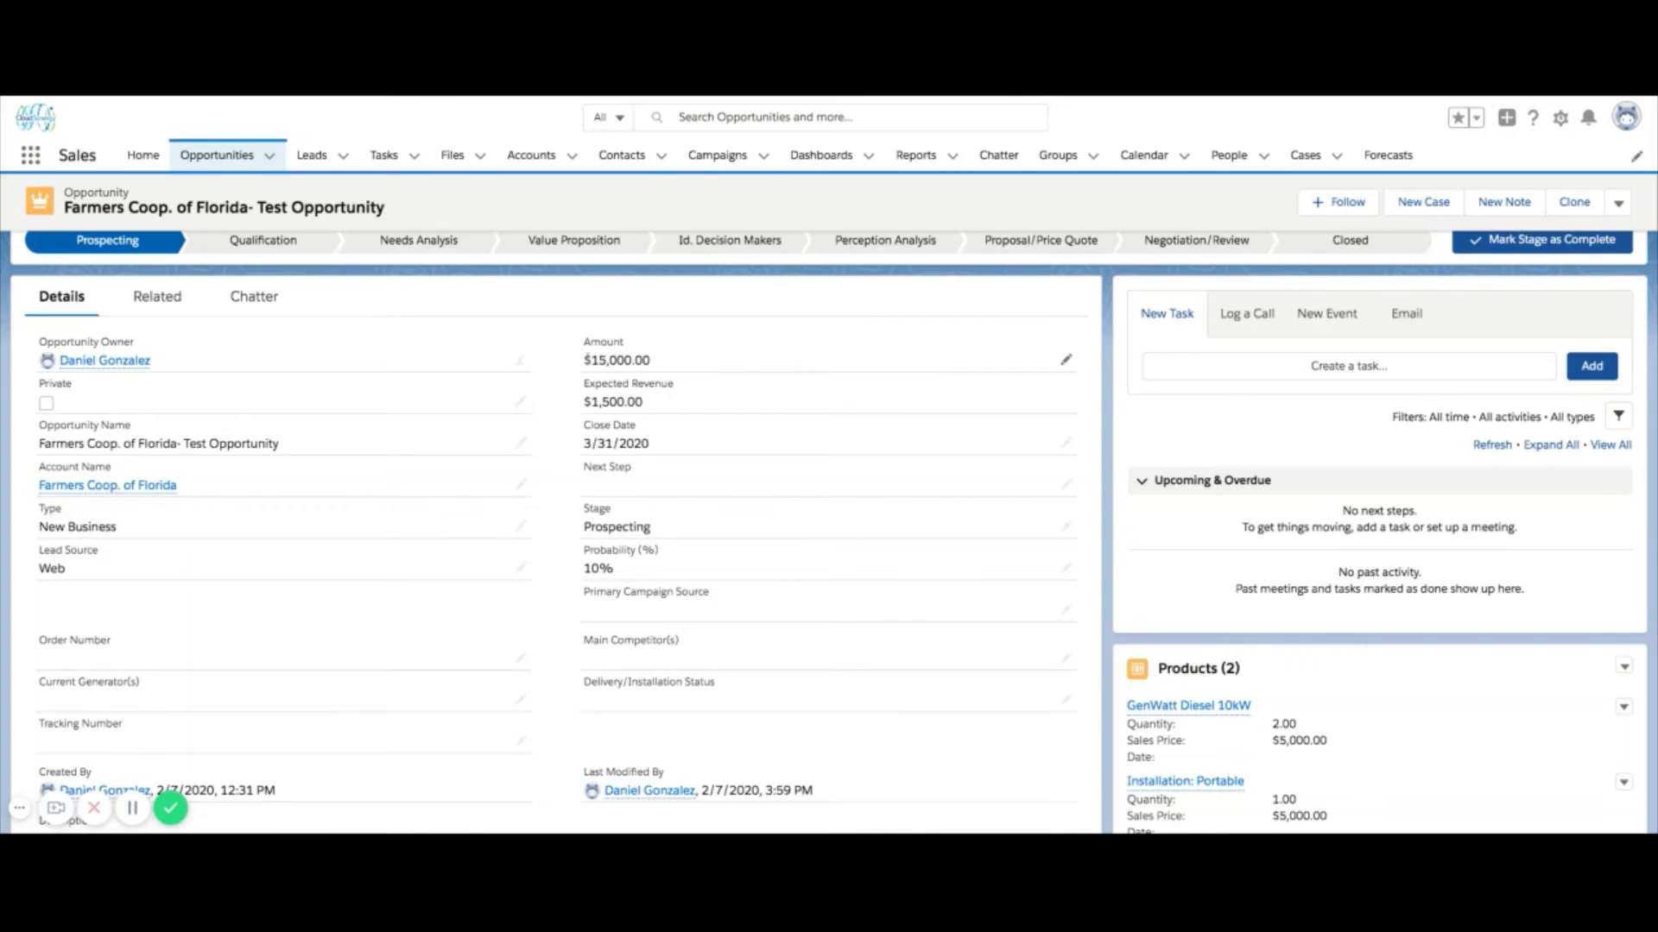
drag(586, 362, 651, 362)
mouse_move(1188, 706)
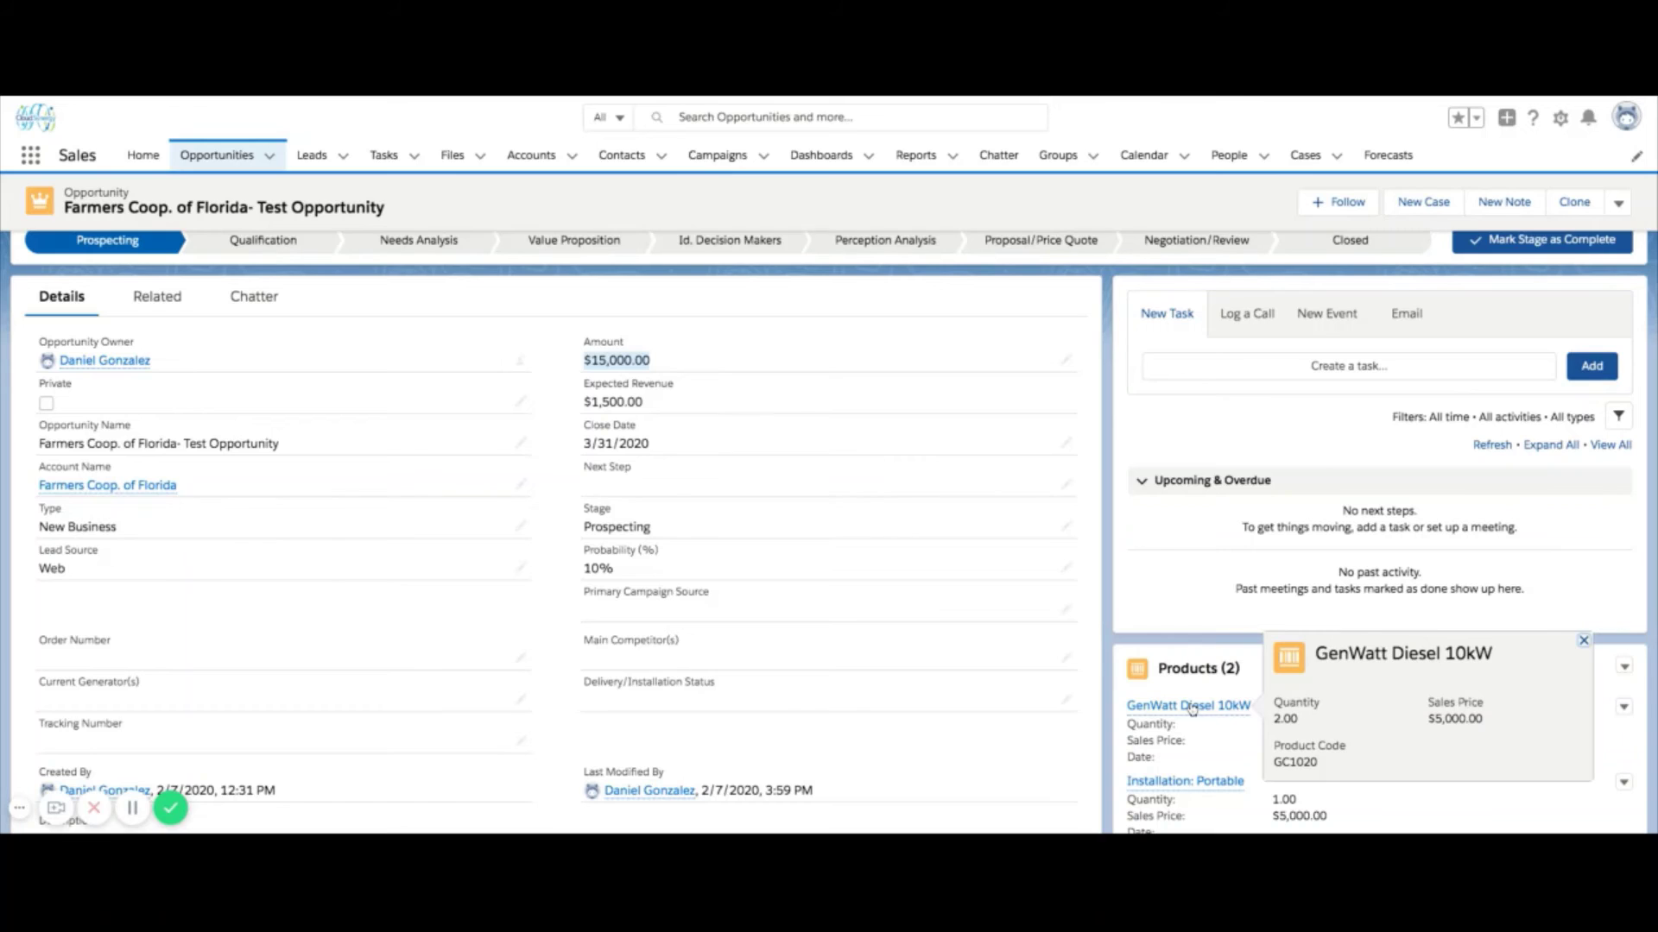
scroll(1191, 708, down, 1)
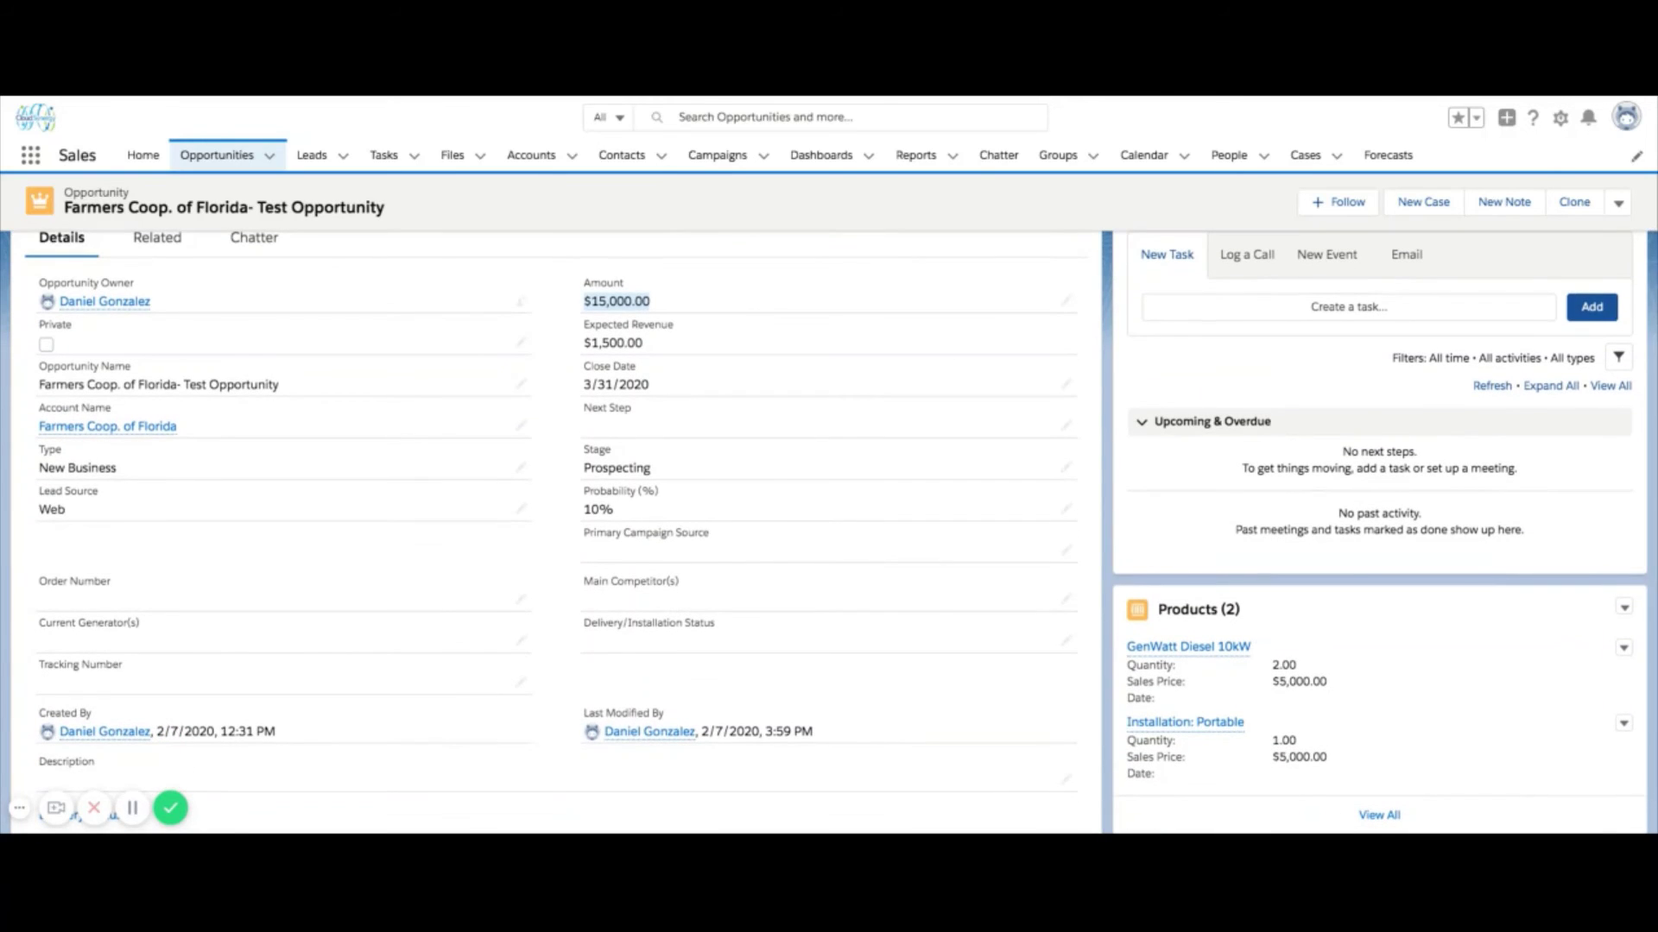